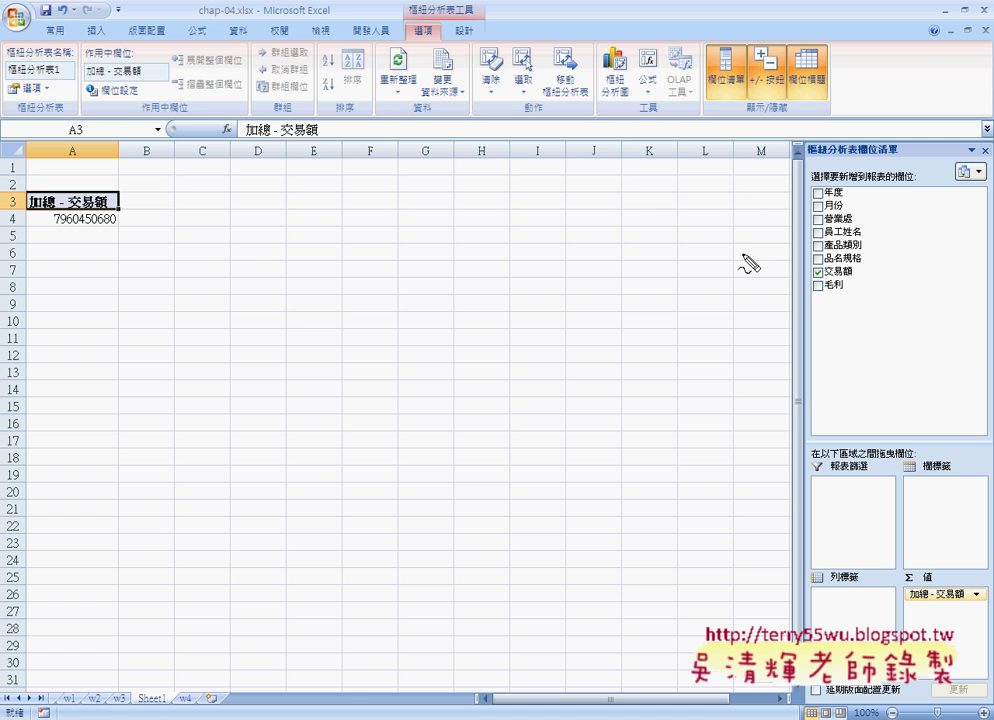
# - Drag around the PivotTable Field List area, then cancel with Escape
pyautogui.moveTo(861, 280); pyautogui.dragTo(864, 285)
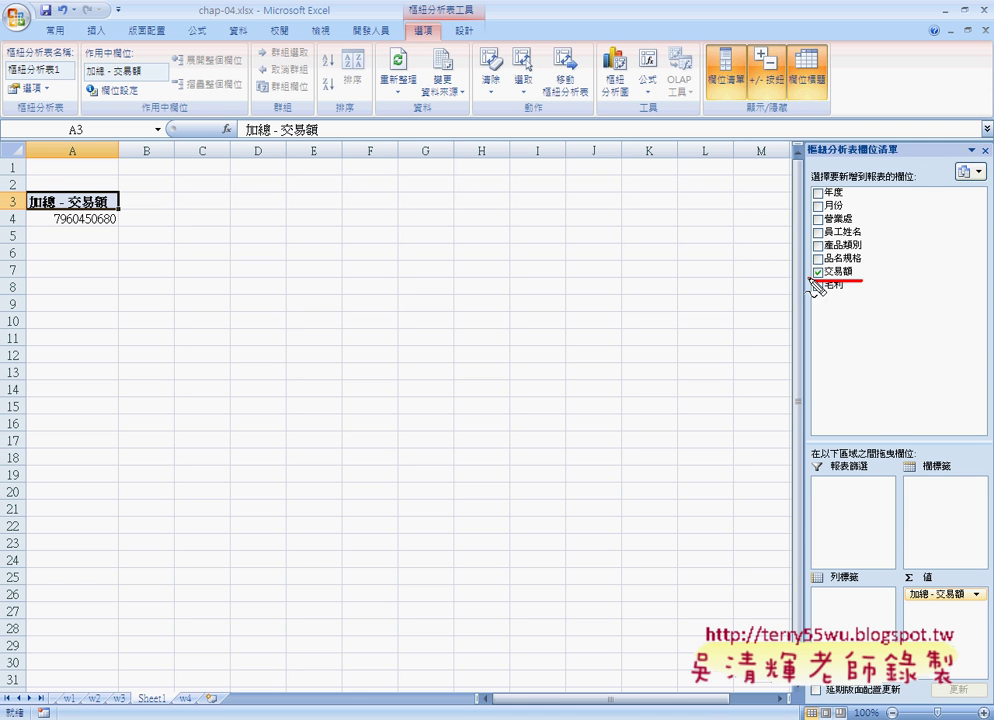
pyautogui.moveTo(908, 592)
pyautogui.mouseDown()
pyautogui.moveTo(930, 606)
pyautogui.moveTo(984, 595)
pyautogui.moveTo(978, 604)
pyautogui.mouseUp()
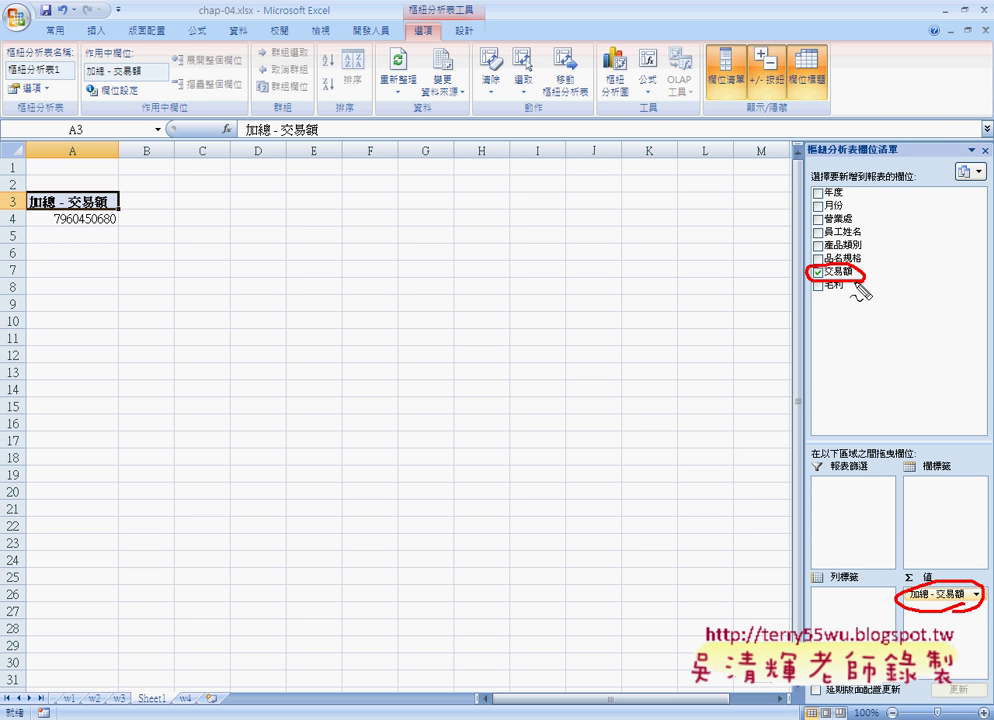
pyautogui.moveTo(861, 280)
pyautogui.mouseDown()
pyautogui.moveTo(950, 488)
pyautogui.moveTo(954, 570)
pyautogui.moveTo(912, 590)
pyautogui.mouseUp()
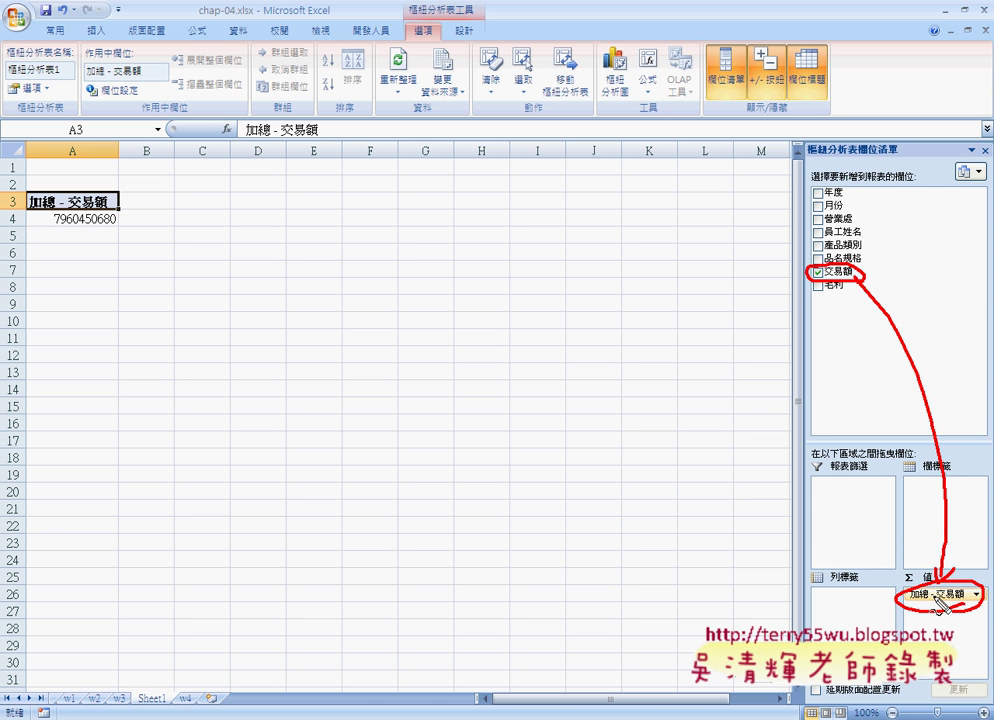
pyautogui.press('Escape')
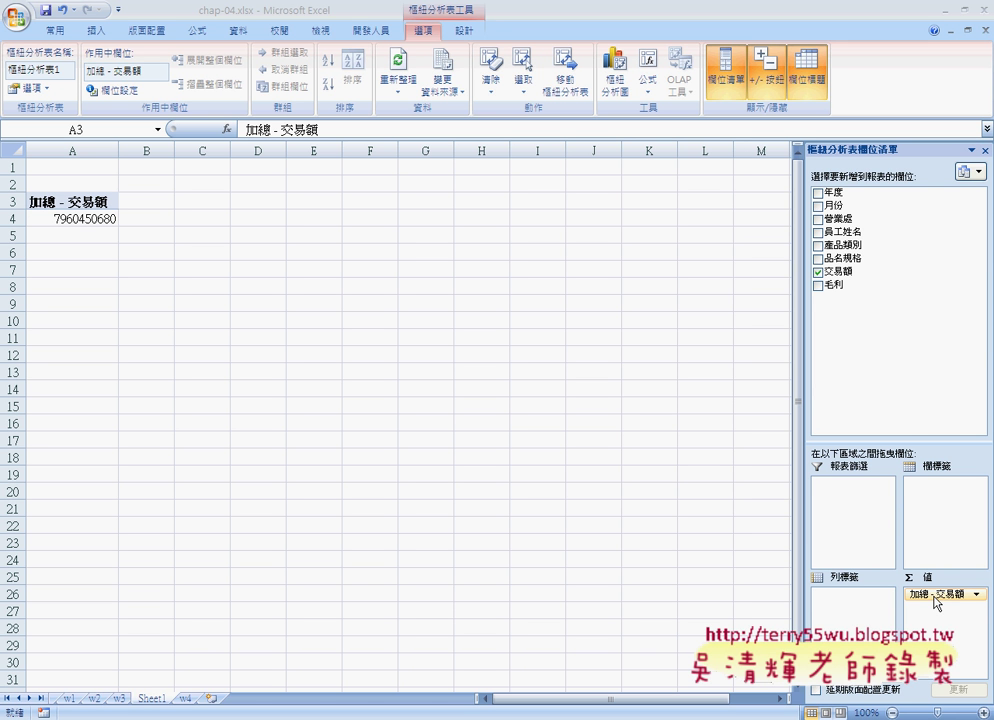
pyautogui.click(817, 272)
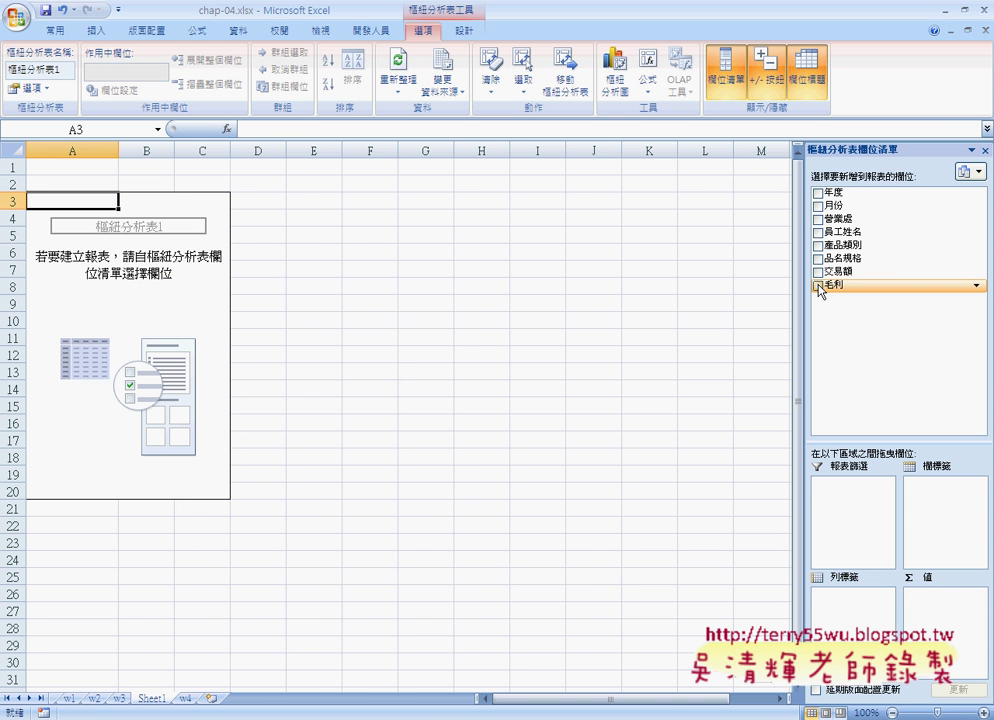
pyautogui.click(818, 286)
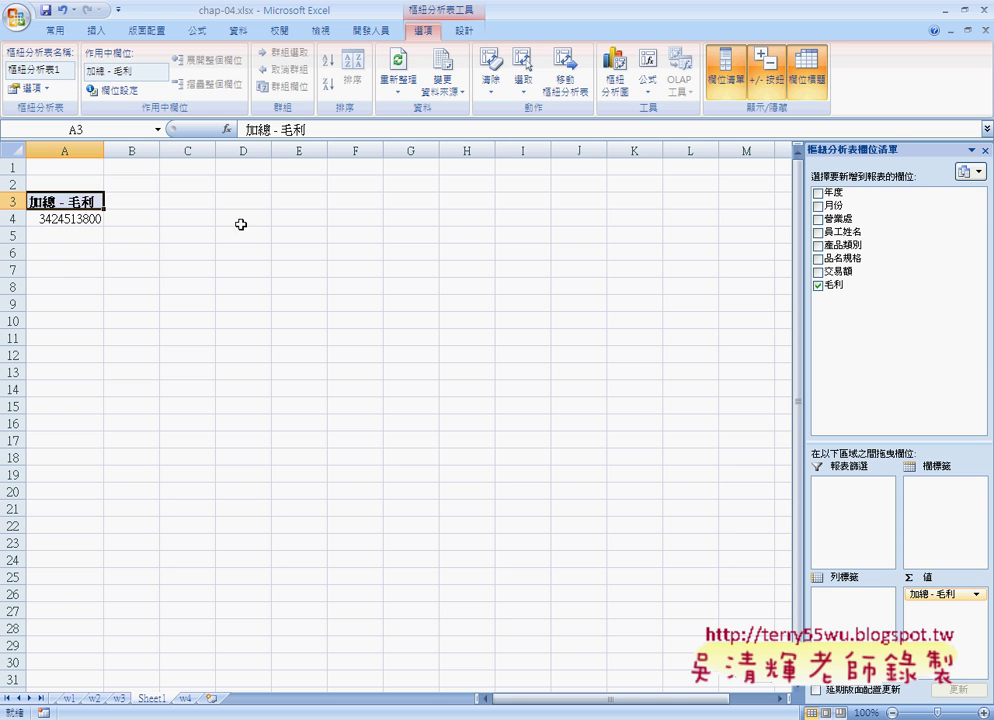
pyautogui.click(66, 217)
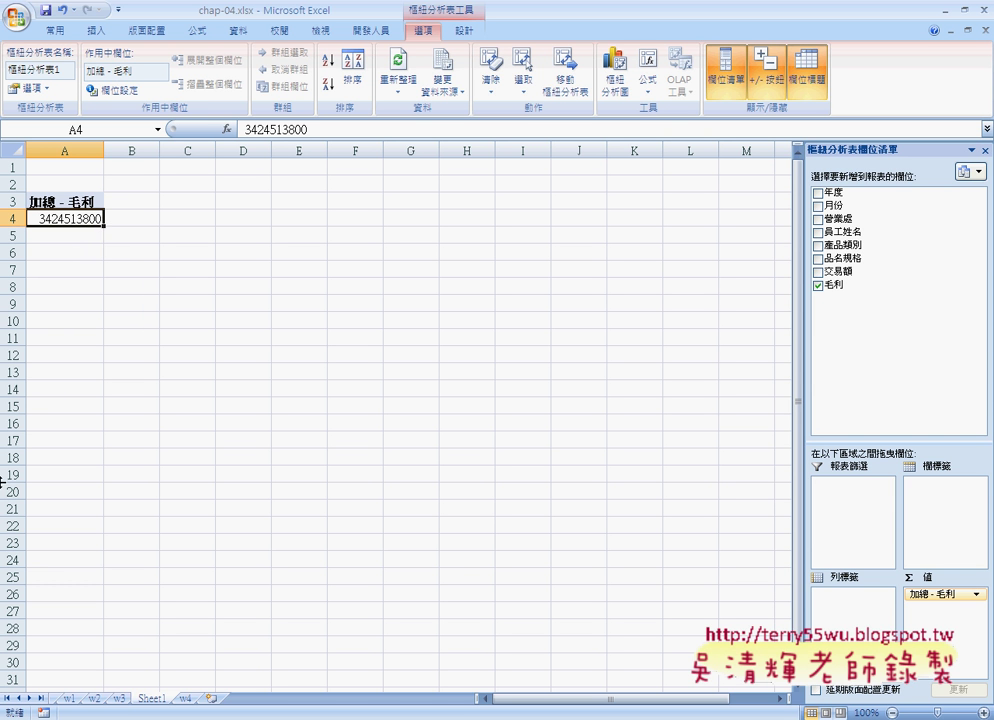
pyautogui.click(186, 699)
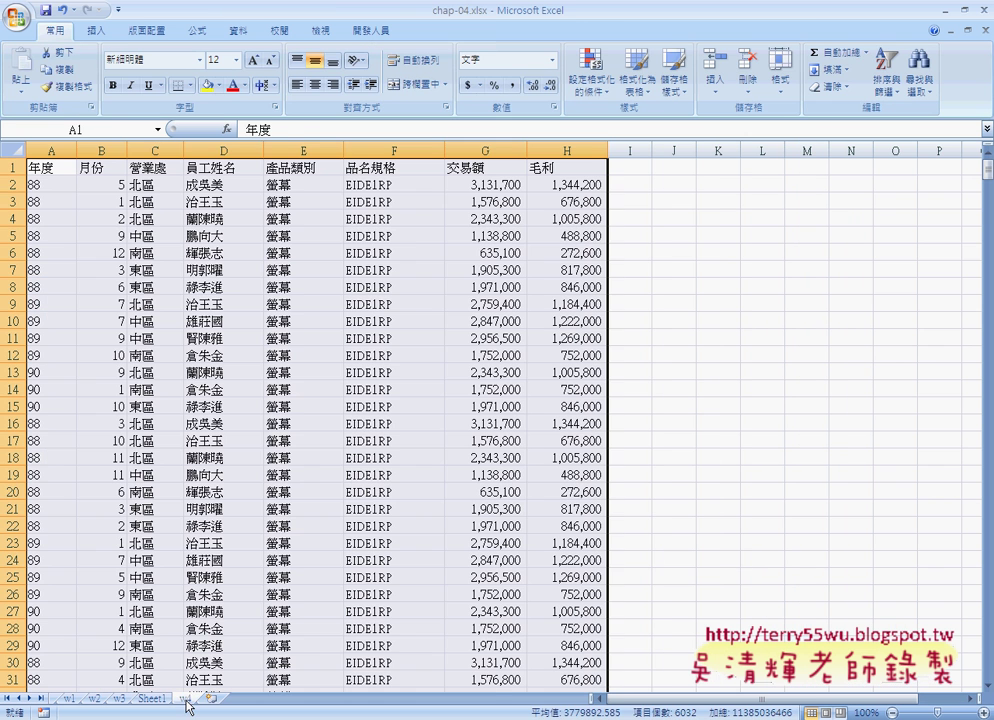
# - Sort the w4 data A to Z on the 營業處 column C, check the rows, and return to Sheet1
pyautogui.click(163, 308)
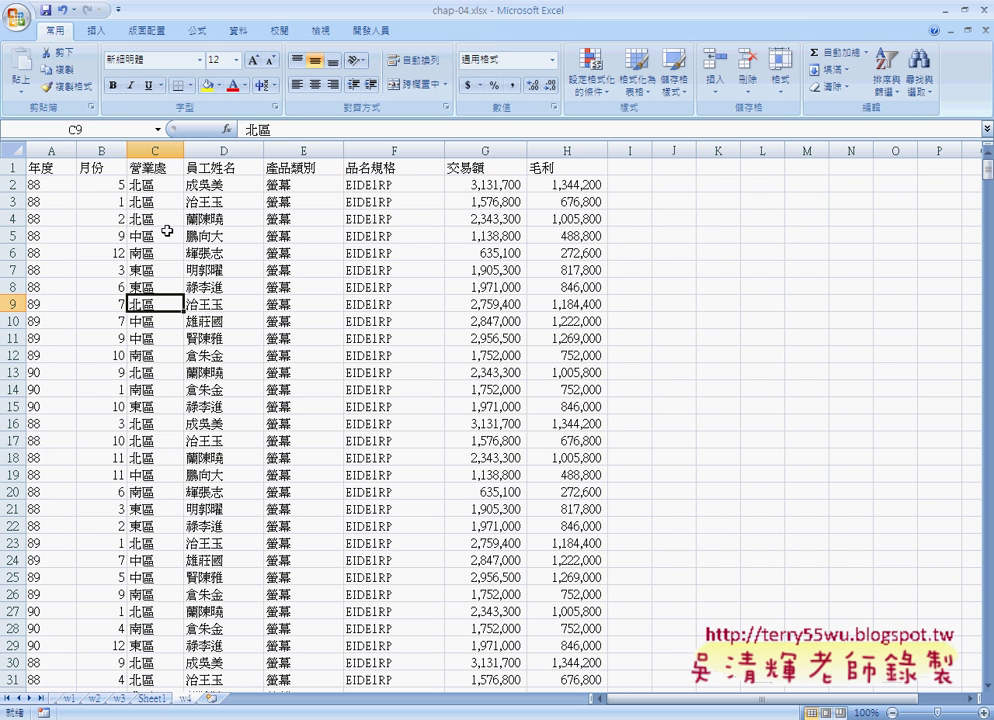
pyautogui.click(150, 168)
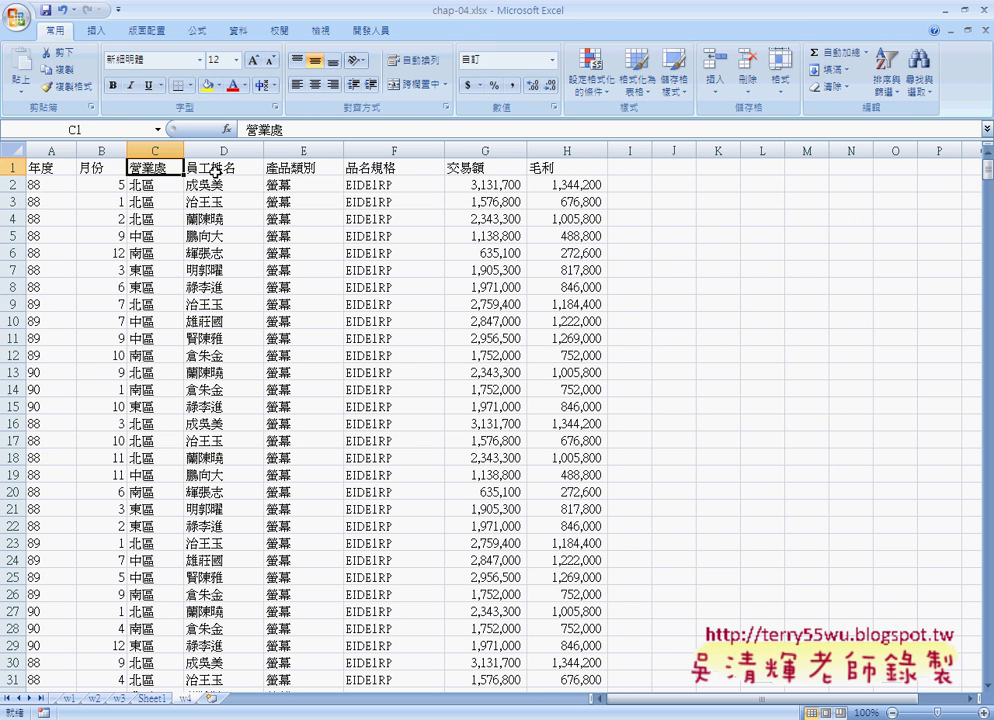
pyautogui.click(887, 87)
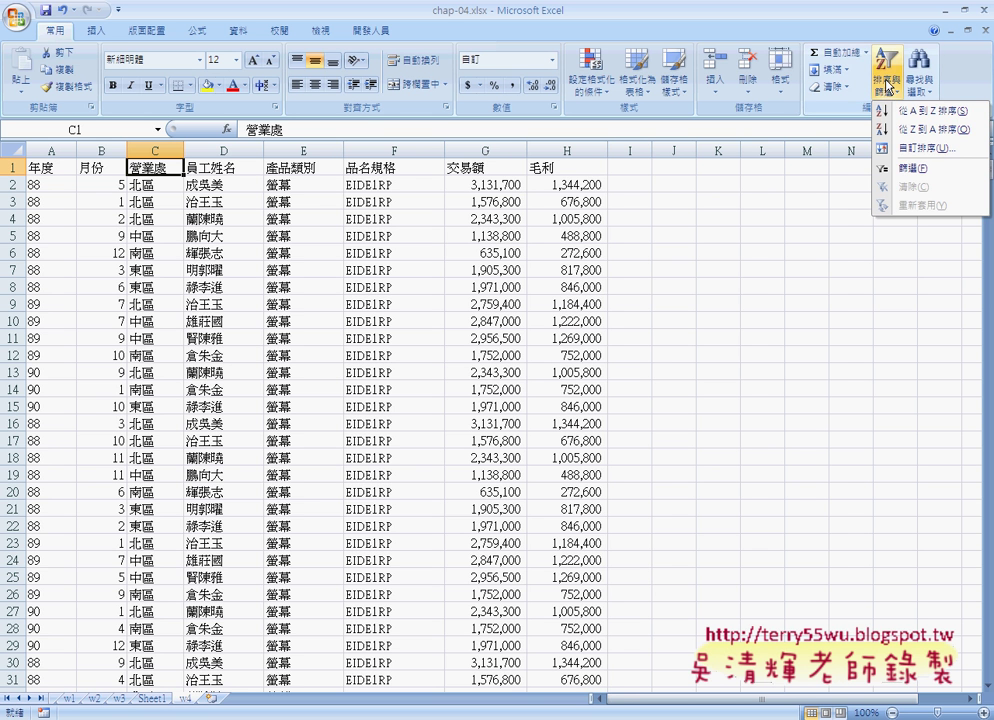
pyautogui.click(903, 112)
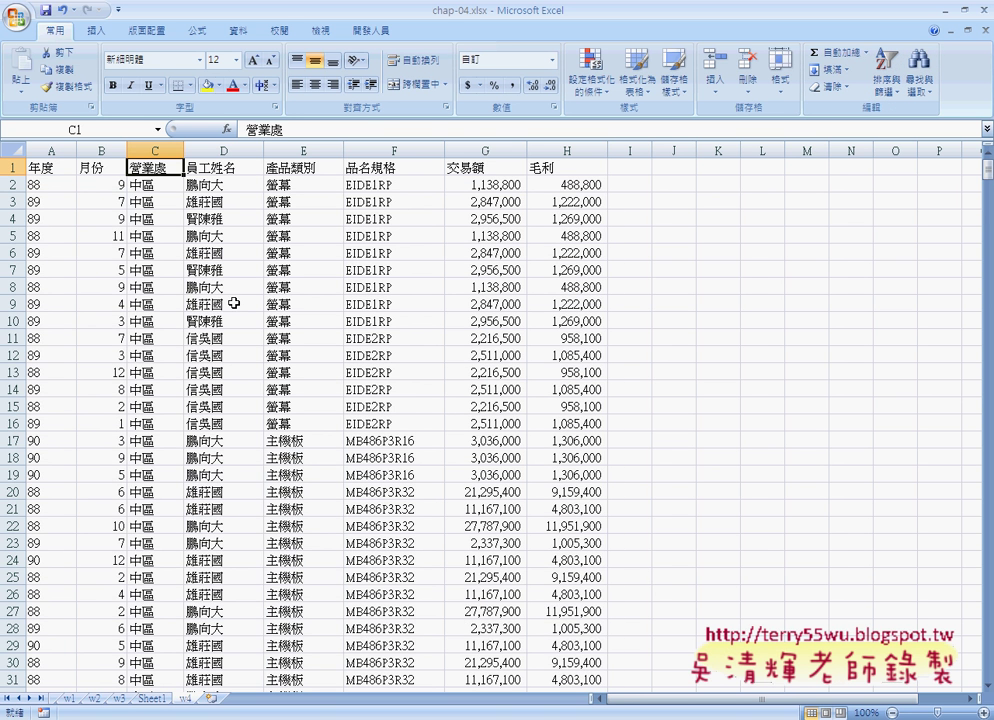
pyautogui.scroll(-10, 155, 305)
pyautogui.scroll(-4, 155, 305)
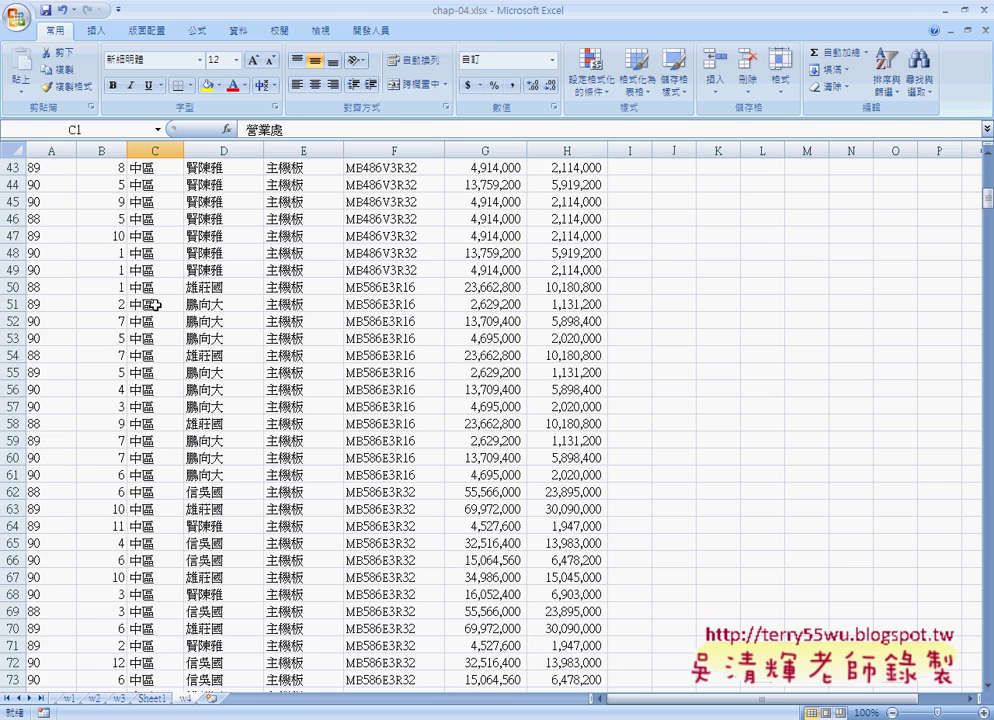
pyautogui.scroll(-8, 155, 305)
pyautogui.scroll(-4, 155, 305)
pyautogui.scroll(-11, 155, 305)
pyautogui.scroll(-4, 155, 305)
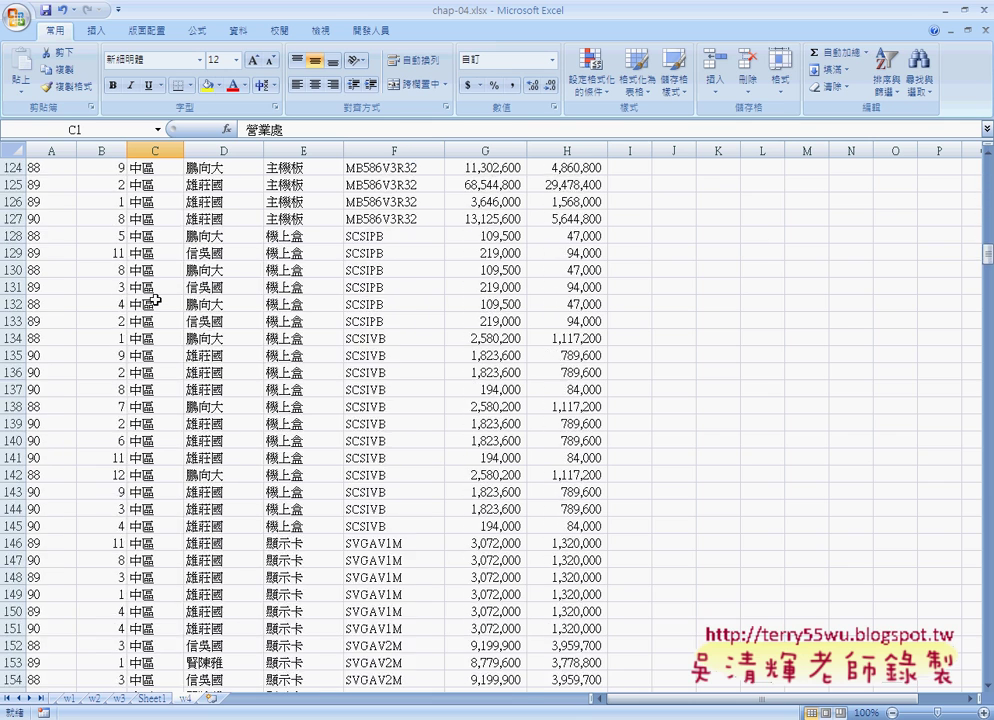
pyautogui.scroll(-8, 155, 305)
pyautogui.scroll(-4, 155, 300)
pyautogui.scroll(-7, 155, 300)
pyautogui.scroll(4, 140, 290)
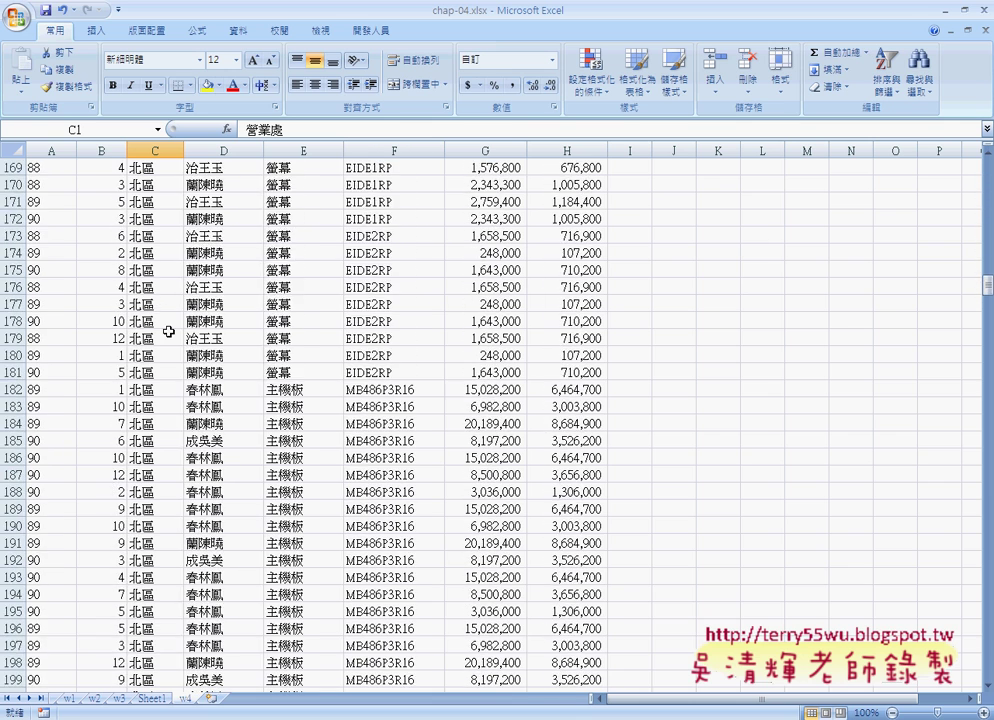
pyautogui.click(152, 698)
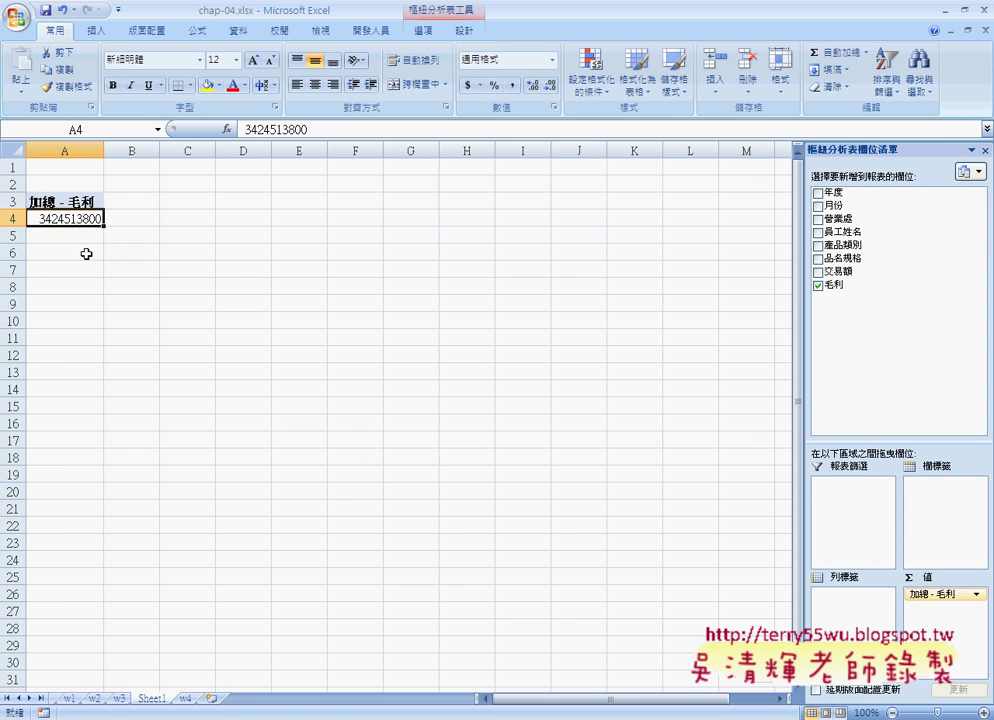
# - Add 營業處 as row labels: 中區 906856200, 北區 844701000, 東區 845158800, 南區 827797800
pyautogui.click(817, 220)
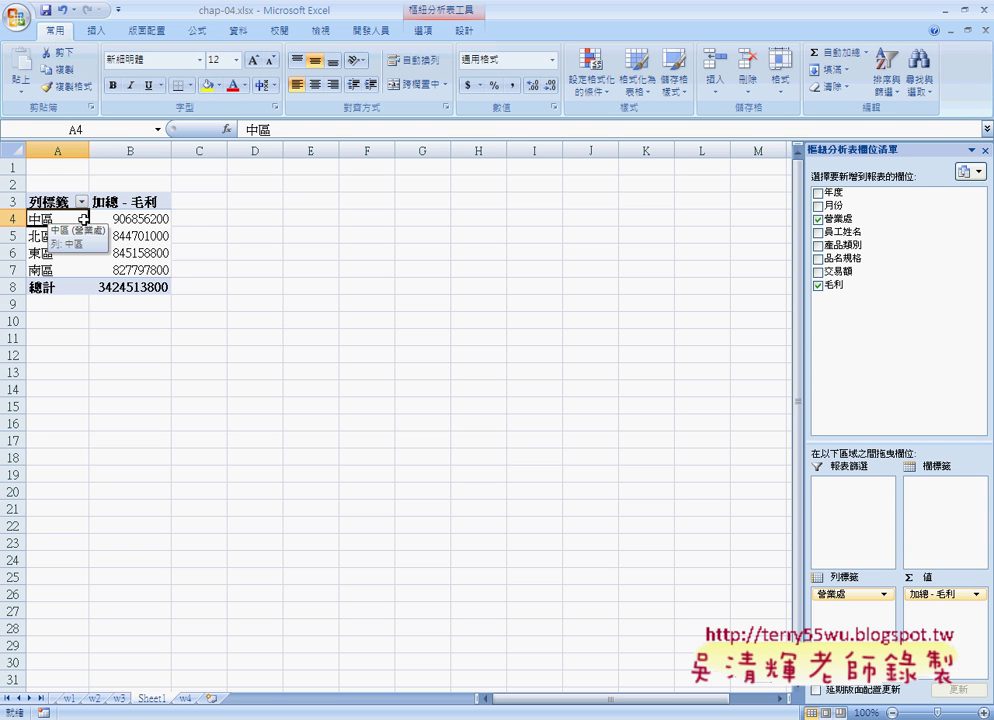
pyautogui.click(130, 217)
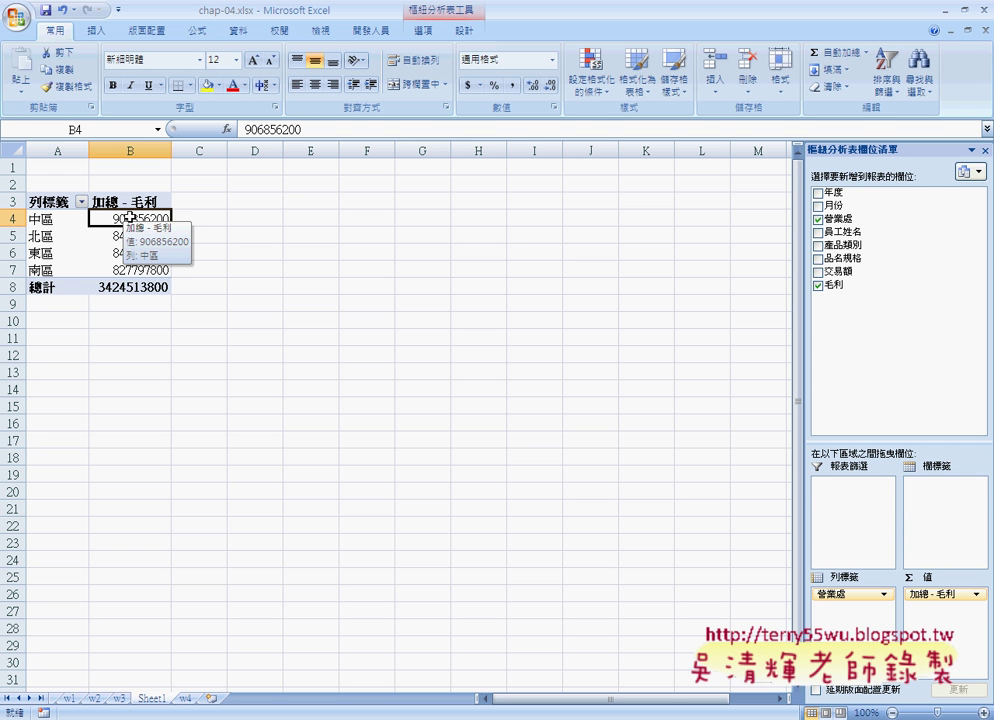
pyautogui.click(55, 237)
pyautogui.click(126, 238)
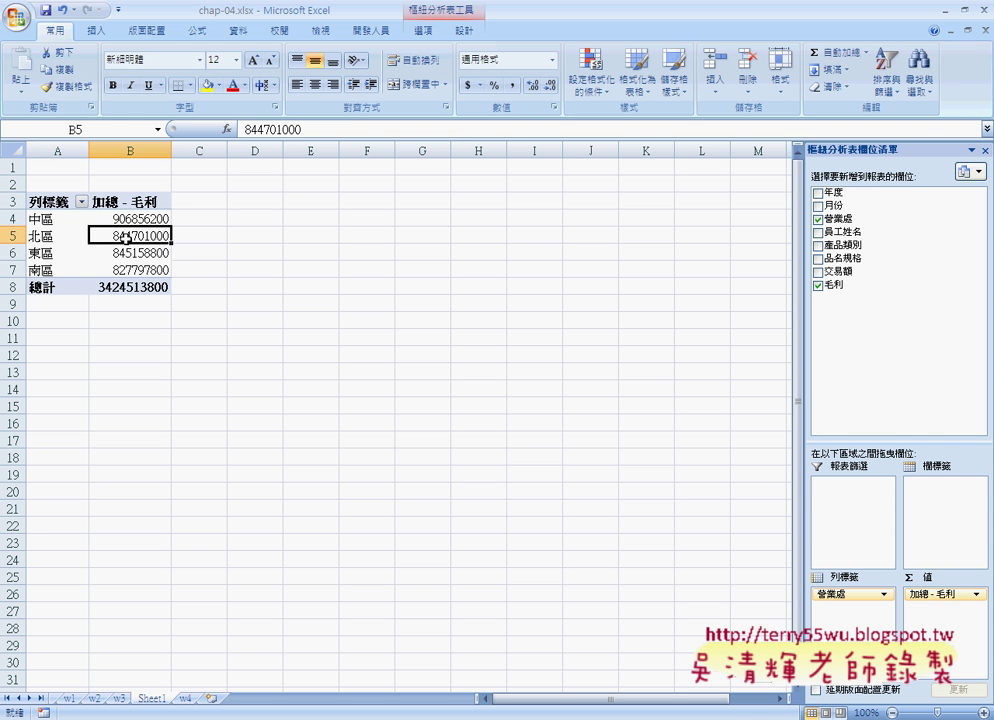
pyautogui.click(57, 243)
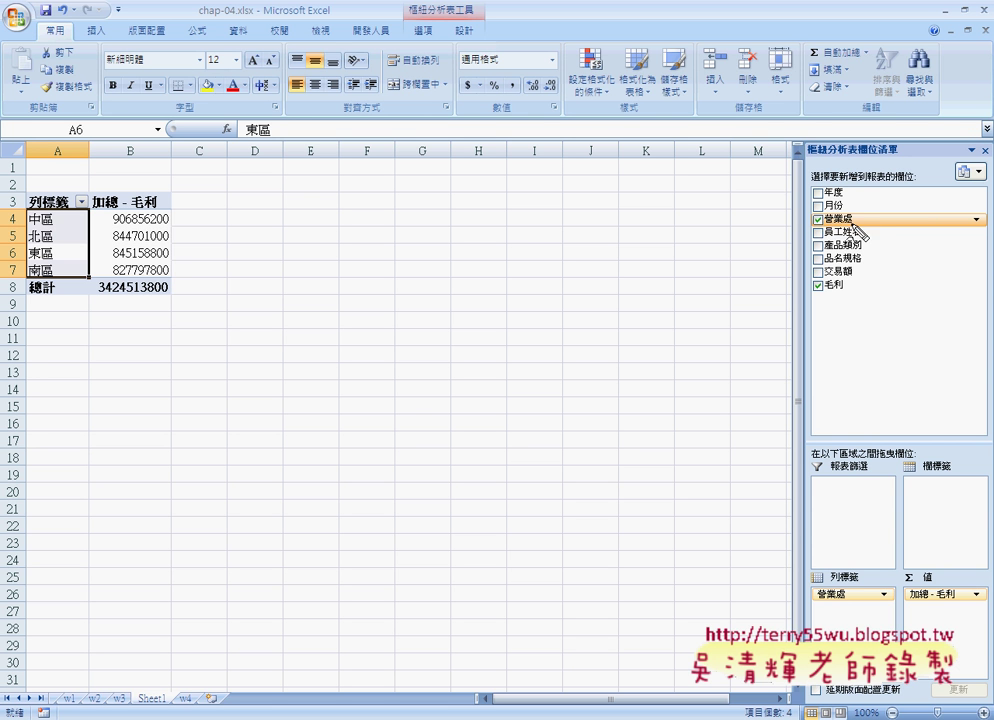
pyautogui.moveTo(855, 222); pyautogui.dragTo(832, 597)
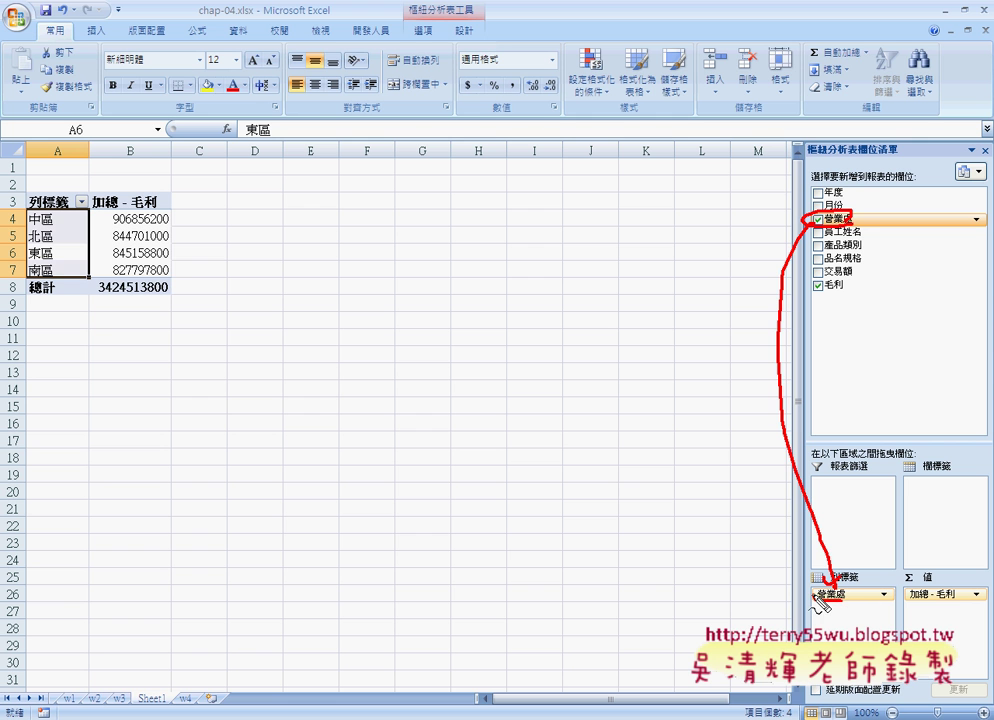
pyautogui.moveTo(826, 598); pyautogui.dragTo(840, 596)
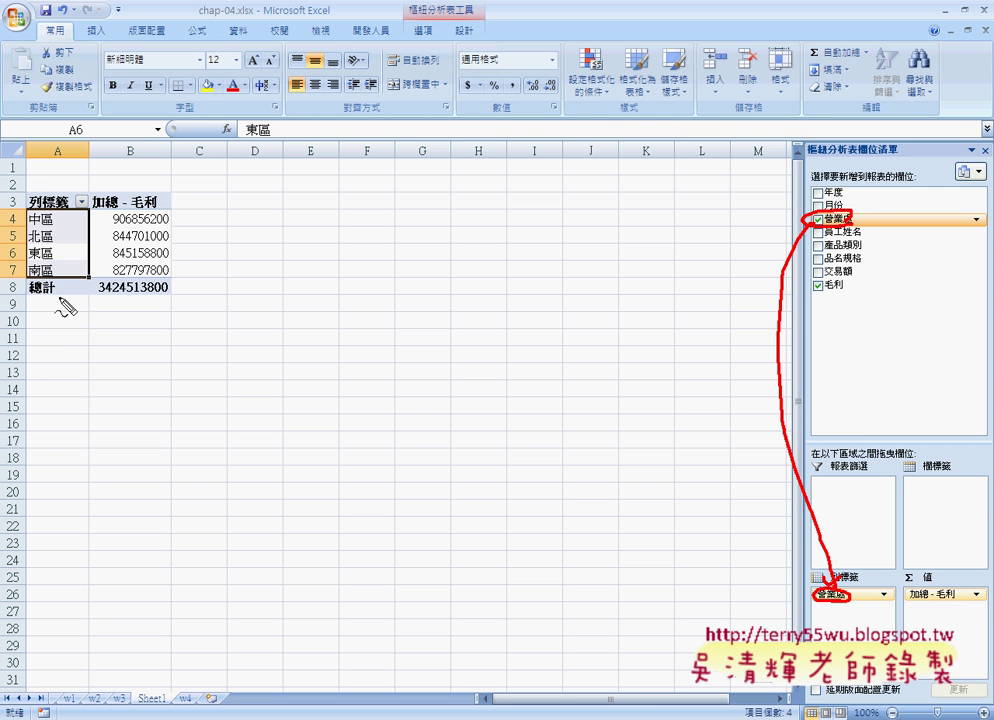
pyautogui.moveTo(68, 303)
pyautogui.mouseDown()
pyautogui.moveTo(26, 246)
pyautogui.moveTo(27, 177)
pyautogui.moveTo(88, 184)
pyautogui.moveTo(86, 306)
pyautogui.mouseUp()
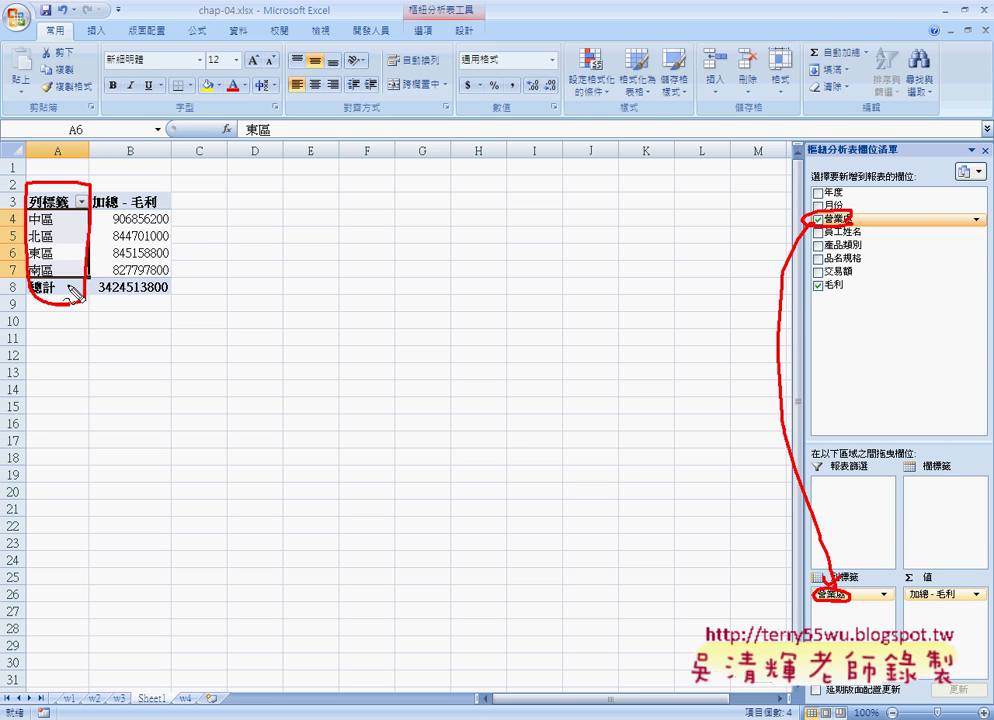
pyautogui.press('Escape')
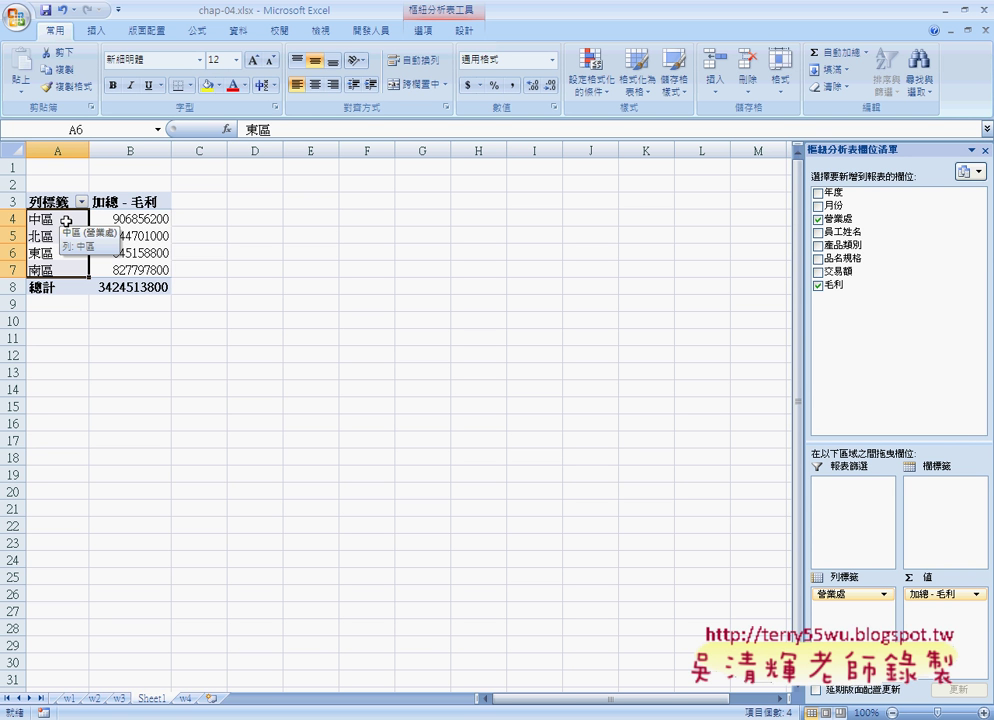
# - Sort the w4 source data smallest to largest by the year column A
pyautogui.click(184, 700)
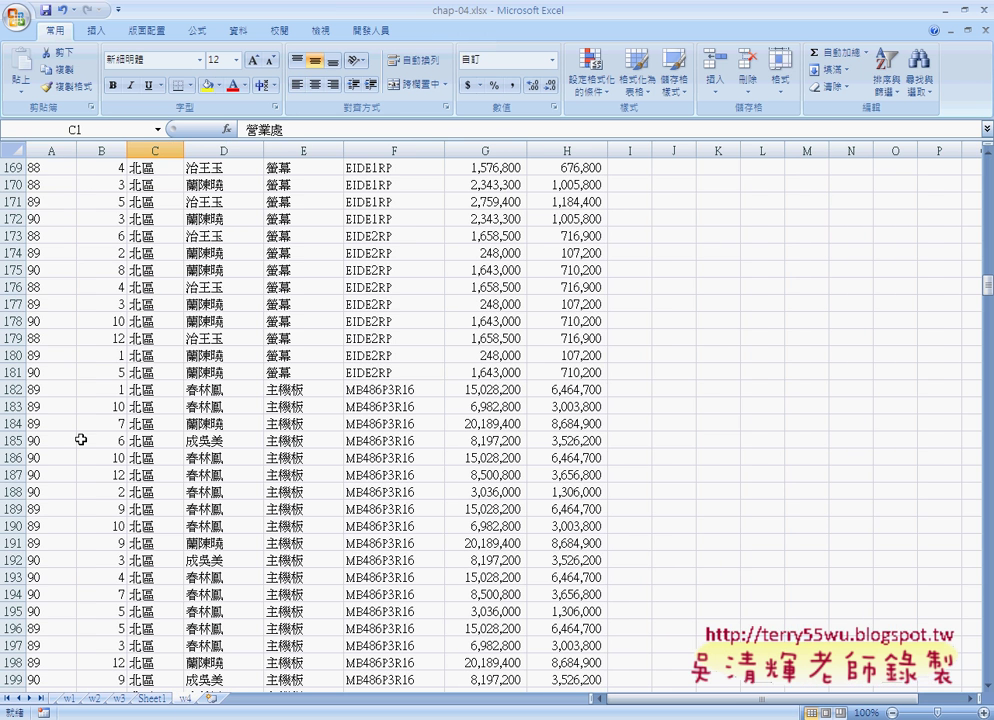
pyautogui.click(56, 176)
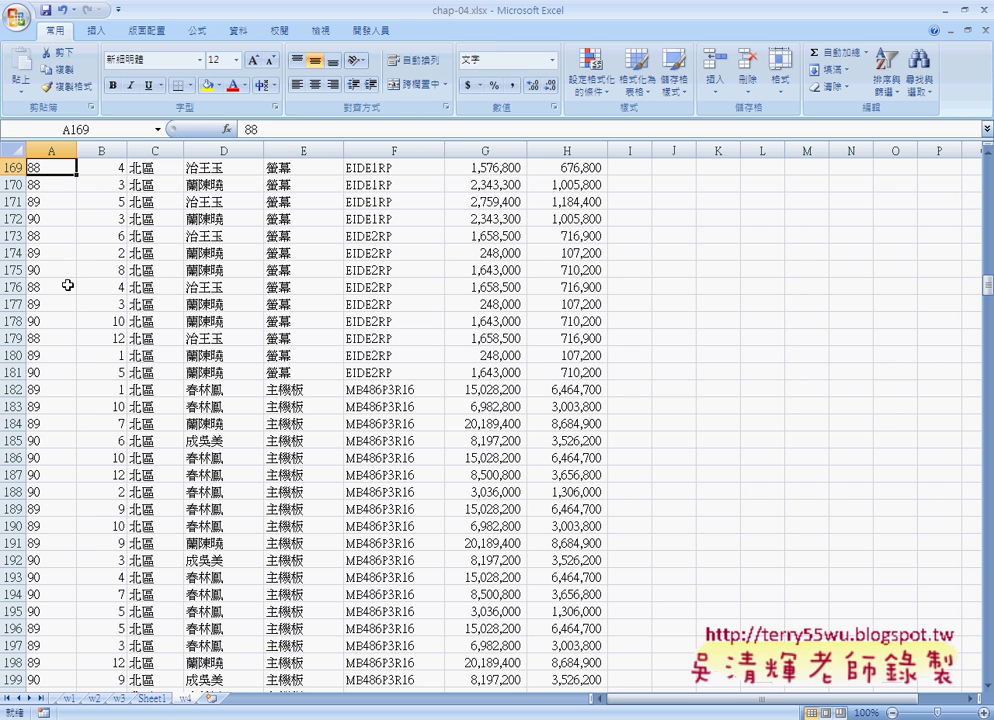
pyautogui.scroll(-6, 67, 285)
pyautogui.scroll(-4, 67, 285)
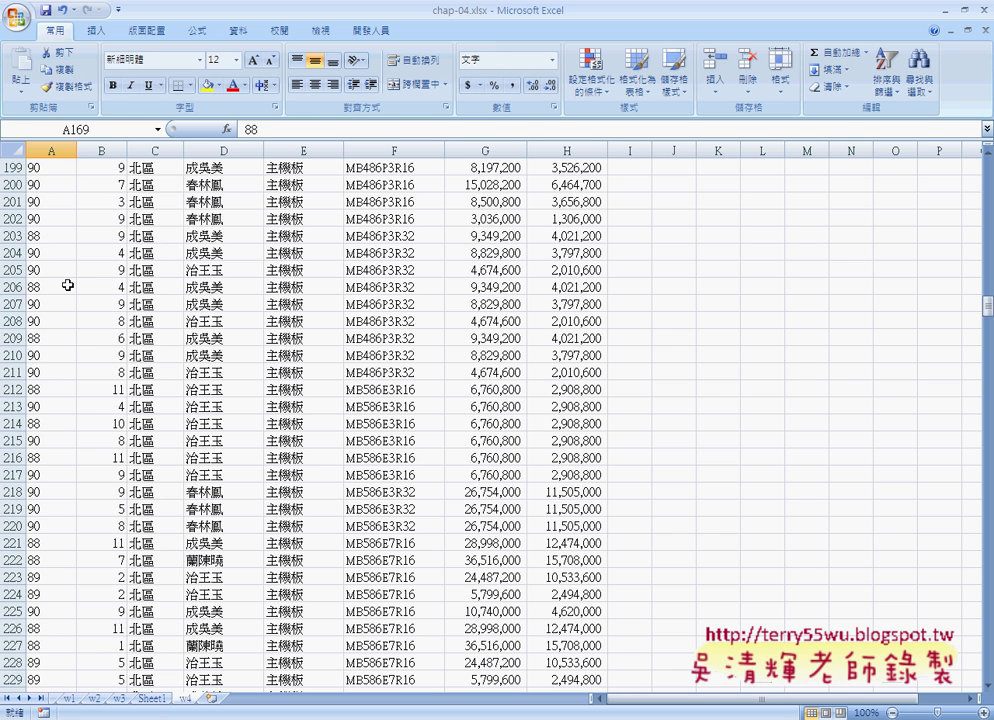
pyautogui.scroll(-3, 67, 285)
pyautogui.scroll(5, 67, 285)
pyautogui.scroll(6, 67, 285)
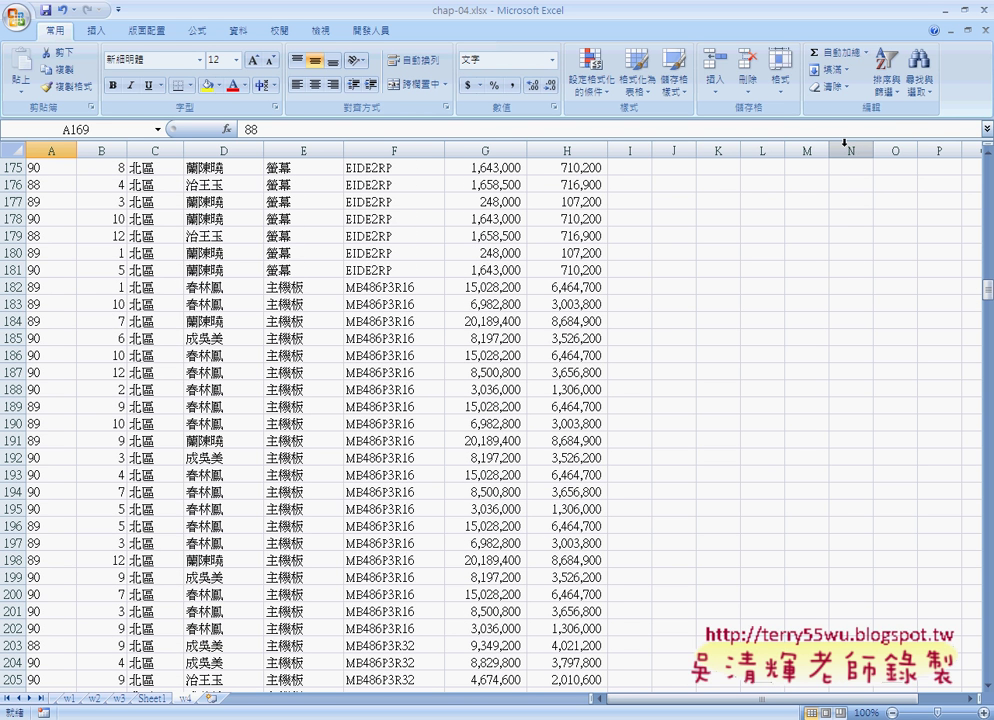
pyautogui.click(887, 80)
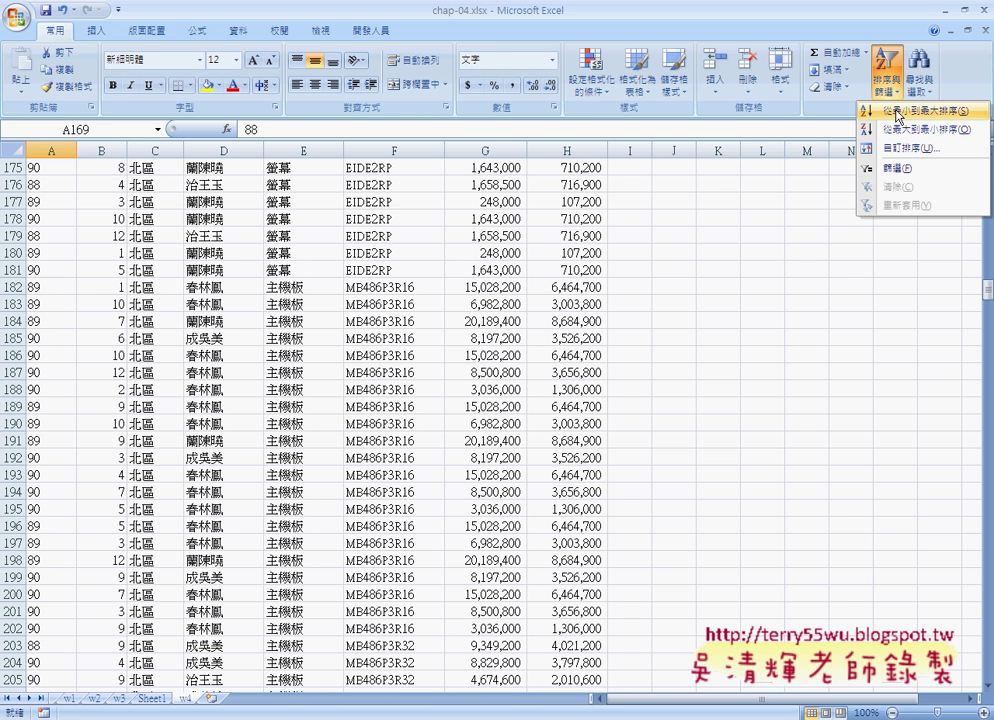
pyautogui.click(897, 112)
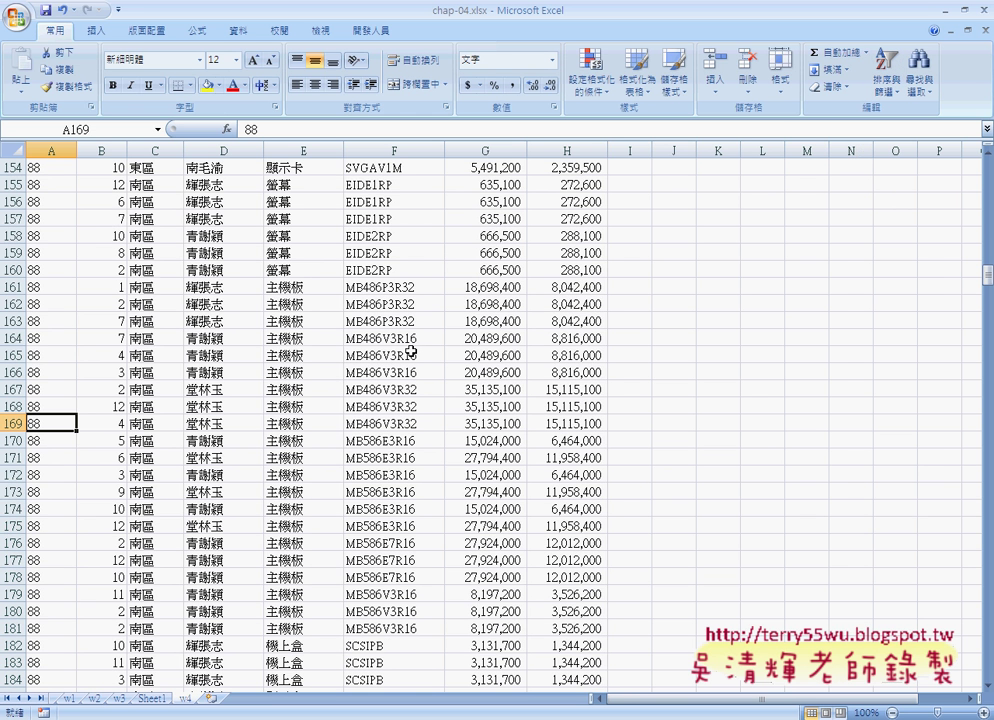
# - Check the last row of the sorted year data, then return to the Sheet1 pivot table
pyautogui.click(59, 257)
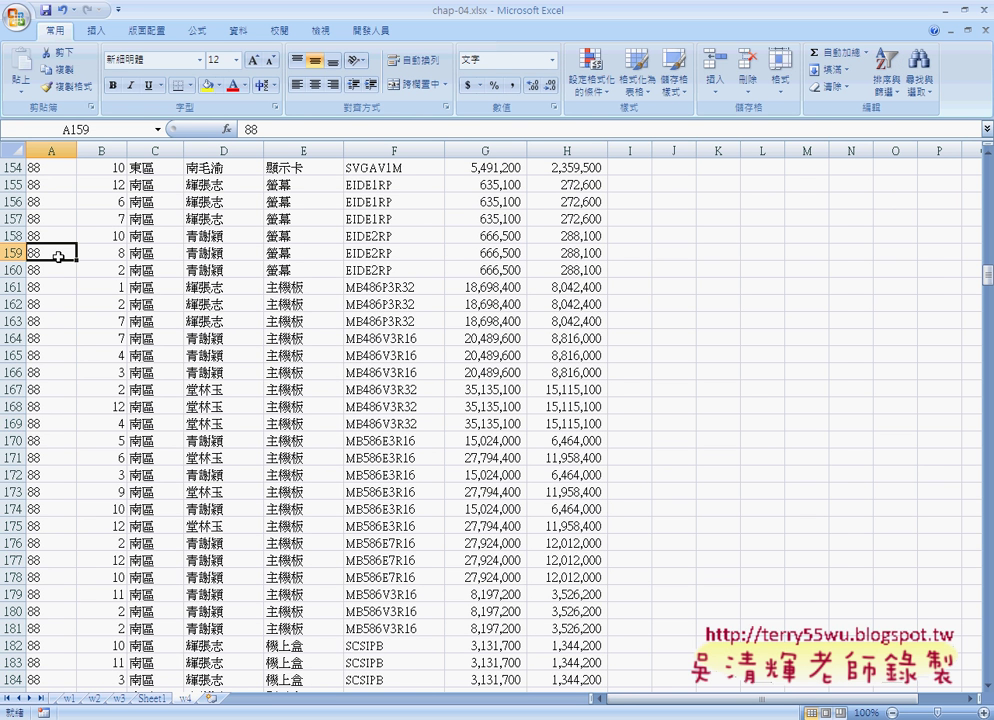
pyautogui.hotkey('ctrl', 'Down')
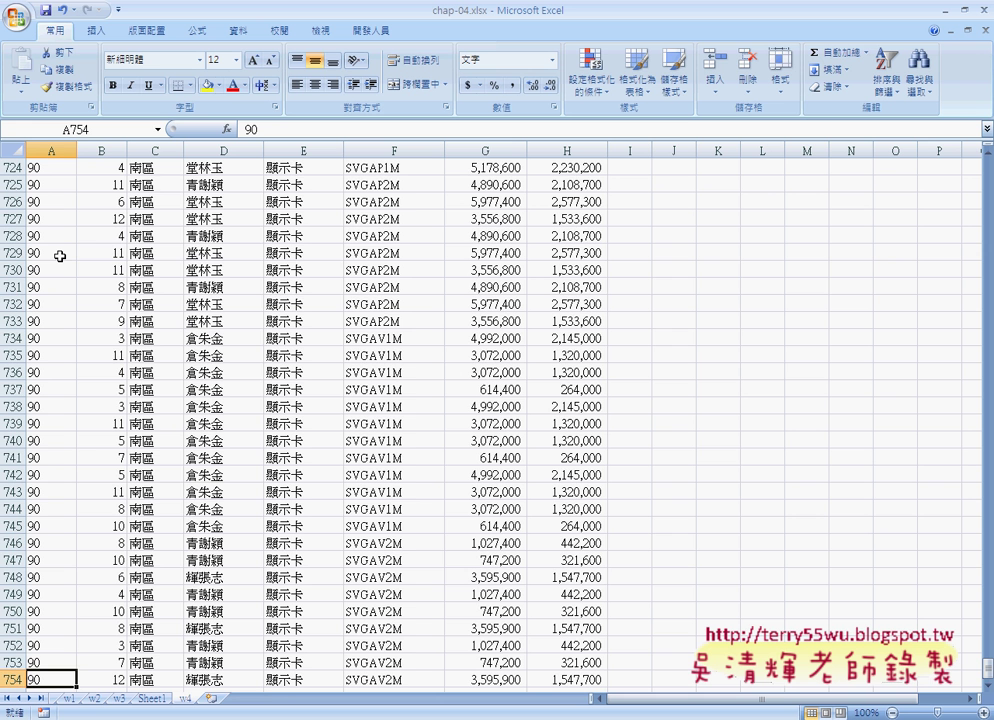
pyautogui.scroll(3, 60, 256)
pyautogui.scroll(5, 60, 256)
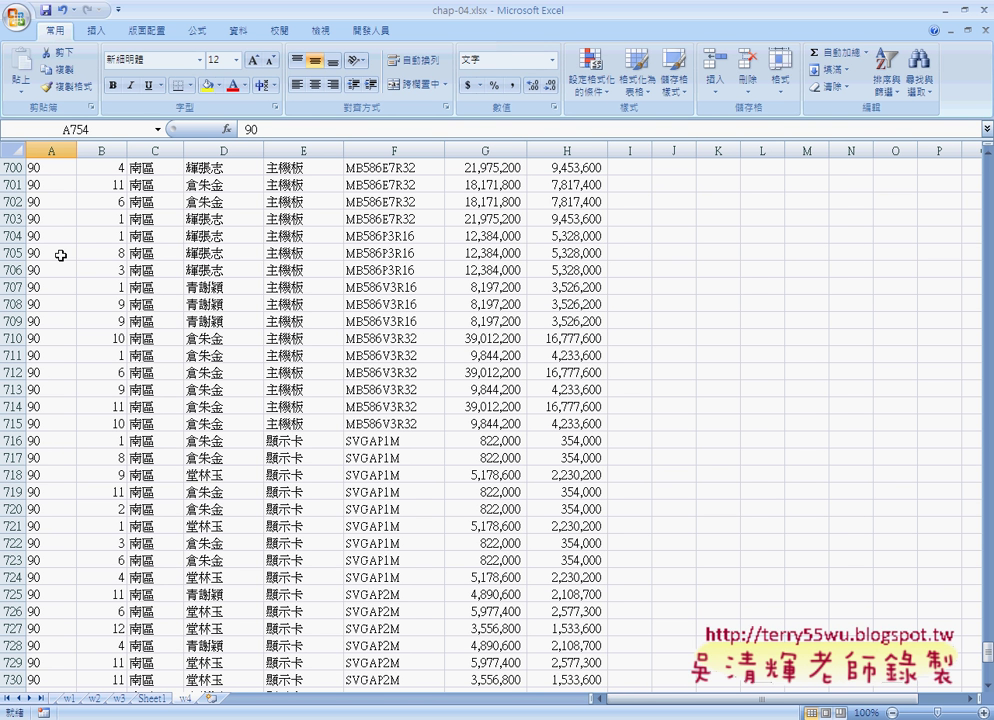
pyautogui.click(153, 698)
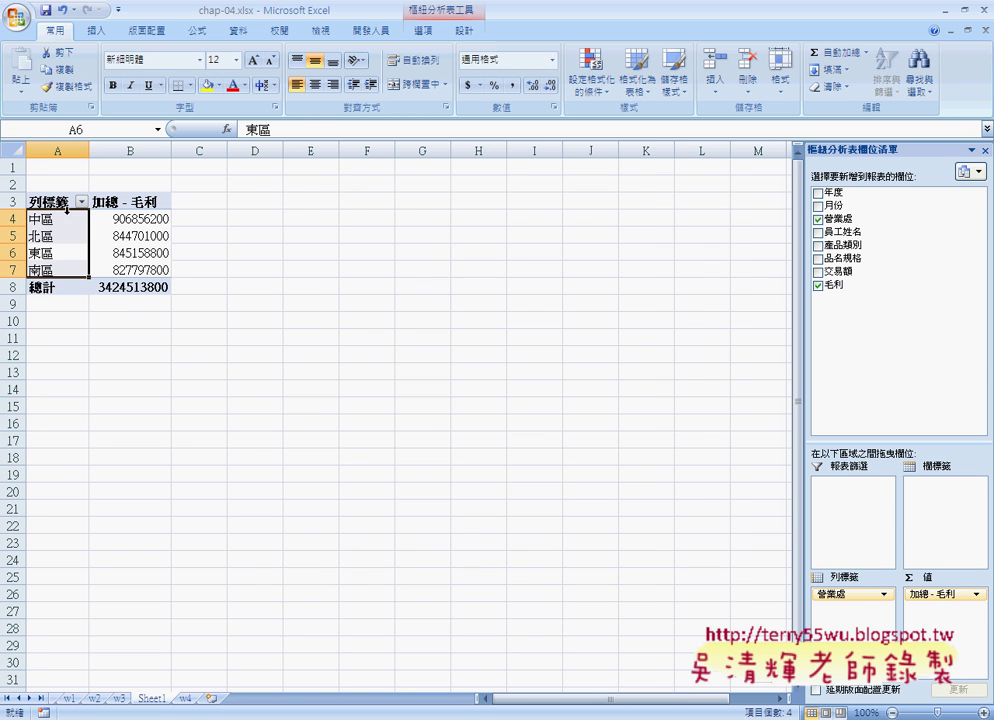
# - Remove 營業處 from the pivot table, briefly try 月份, then remove 月份 again
pyautogui.click(818, 219)
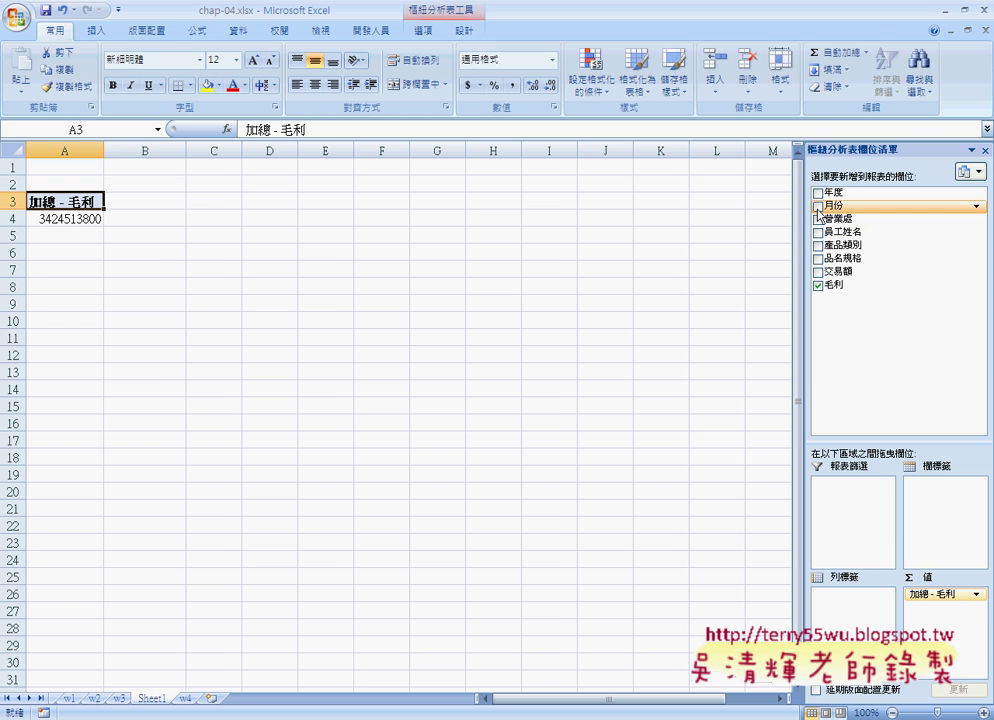
pyautogui.click(818, 206)
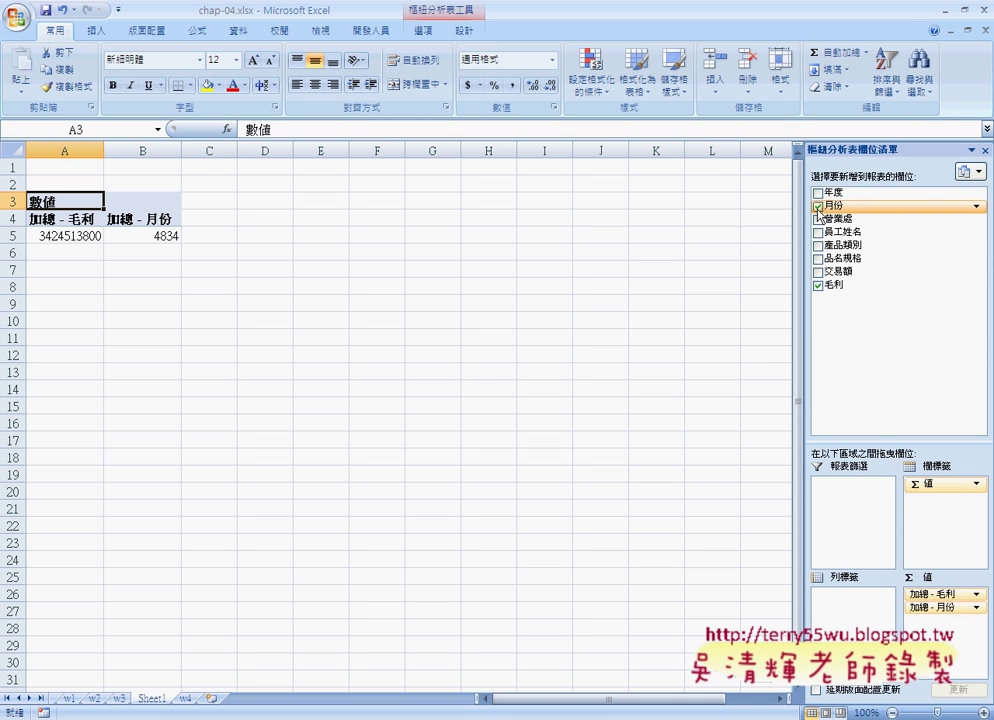
pyautogui.click(818, 206)
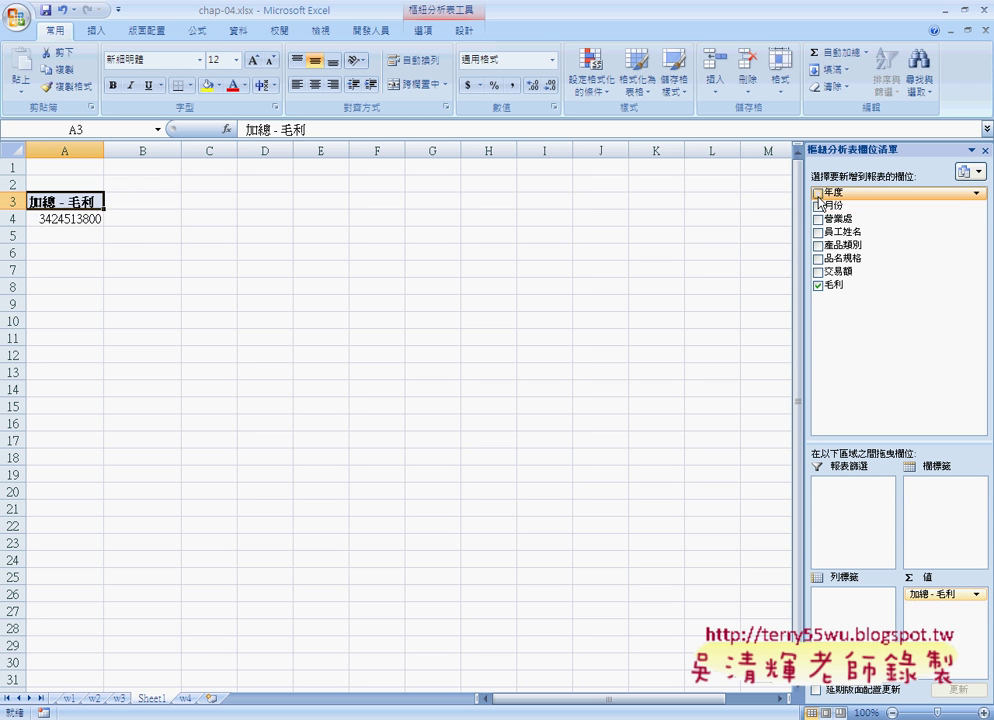
# - Add 年度 as a second summed value (67152) and drag it toward Row Labels
pyautogui.click(818, 193)
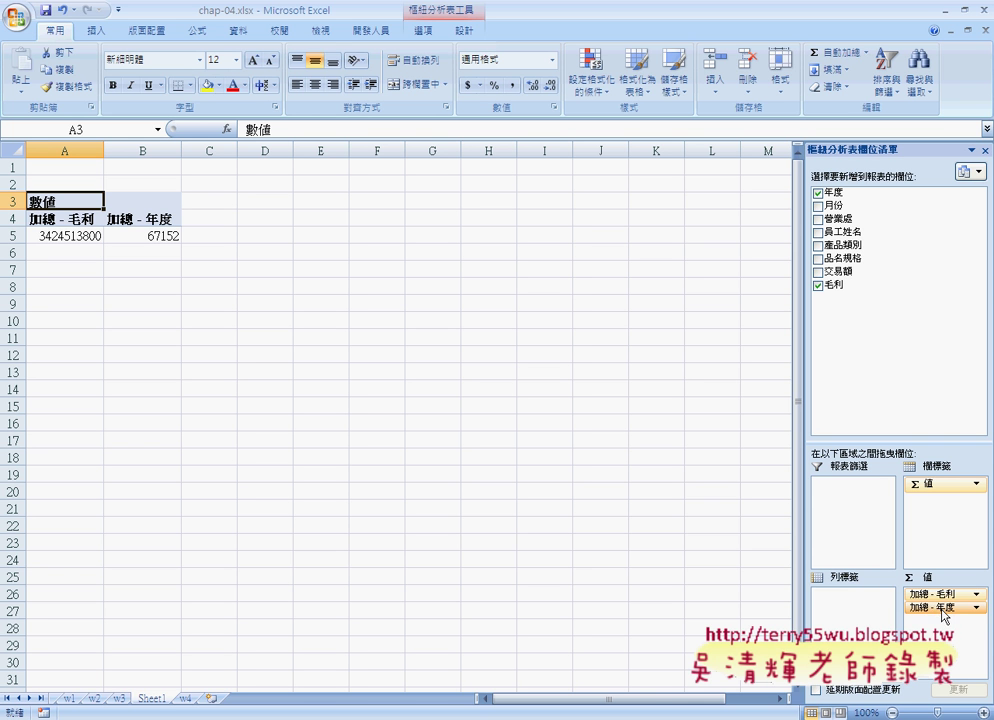
pyautogui.moveTo(943, 615); pyautogui.dragTo(853, 617)
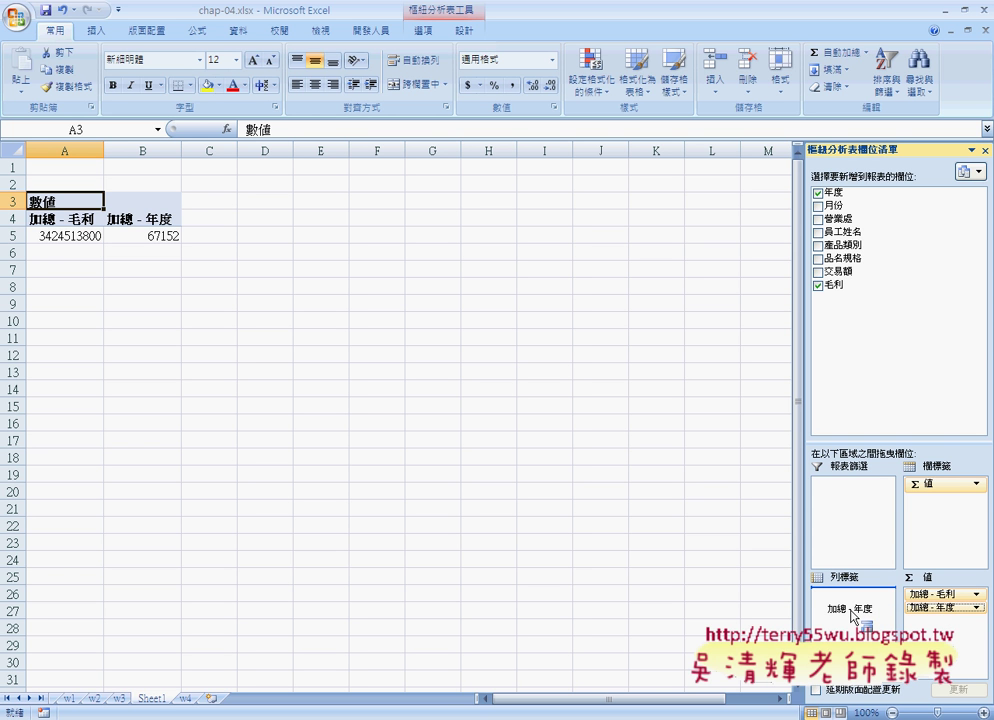